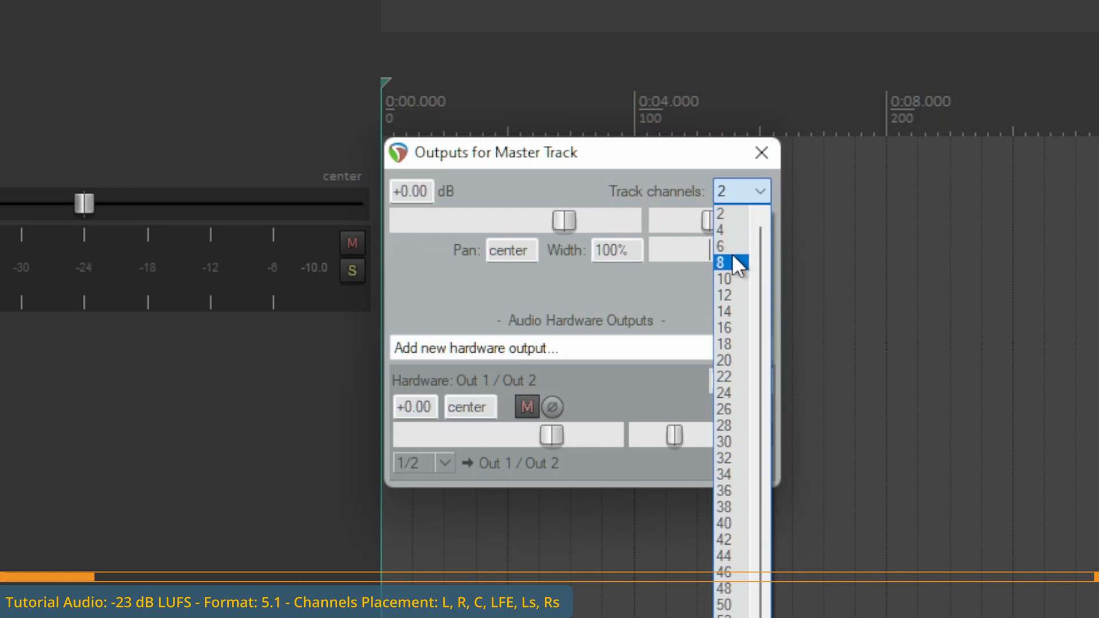
Set the master track to 6 channels and its existing hardware output to the 6-channel multichannel source 1-6
{"action": "left_click", "coordinate": [730, 246]}
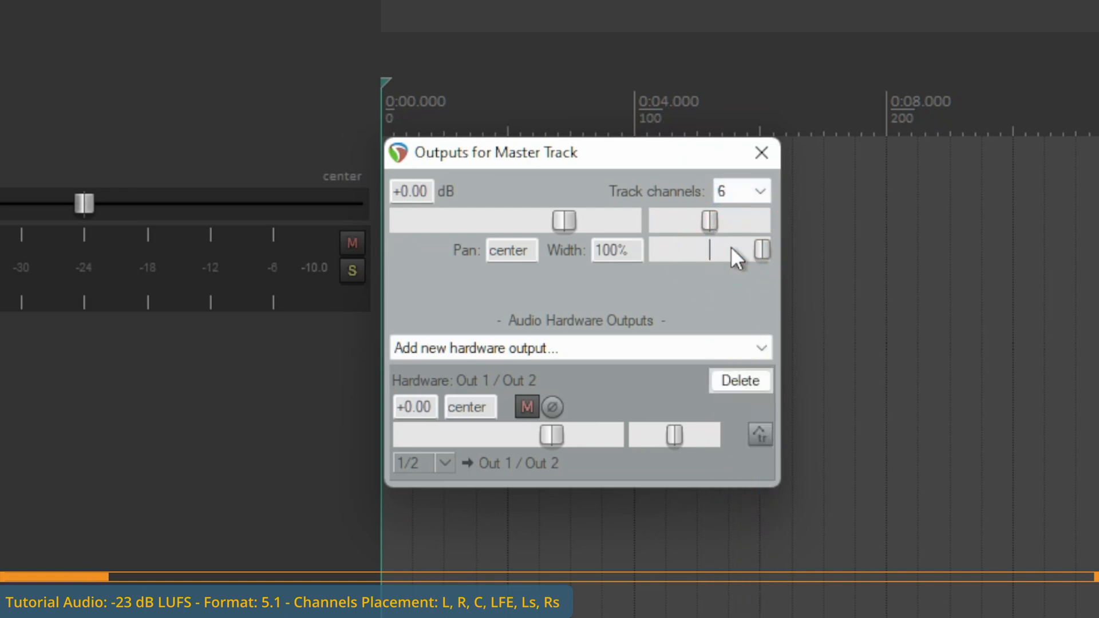
{"action": "left_click", "coordinate": [445, 463]}
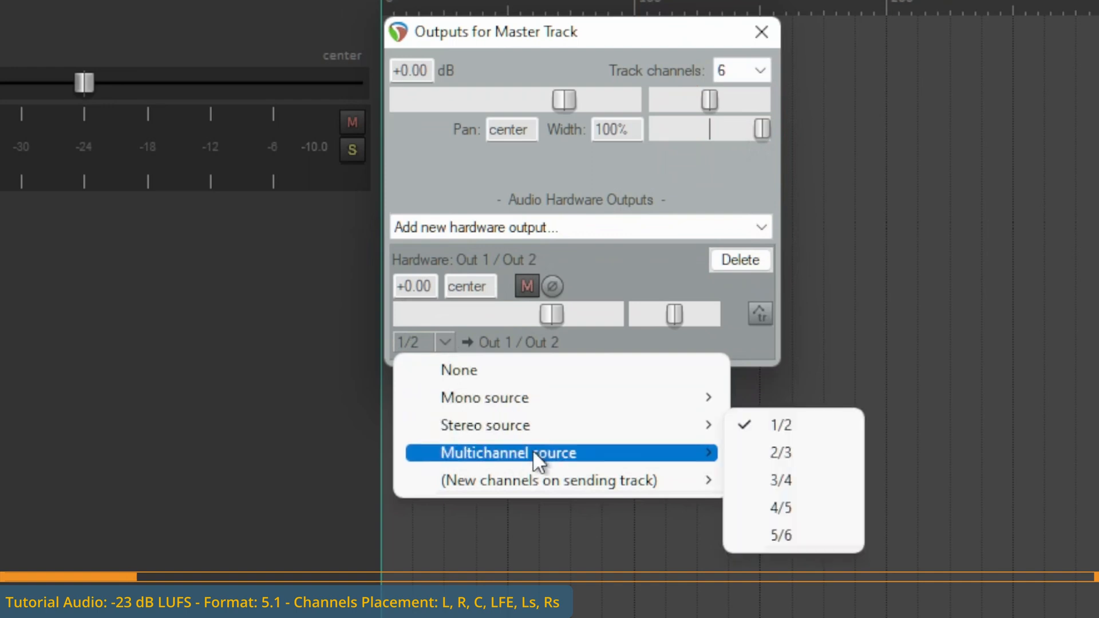
{"action": "mouse_move", "coordinate": [586, 454]}
{"action": "mouse_move", "coordinate": [806, 480]}
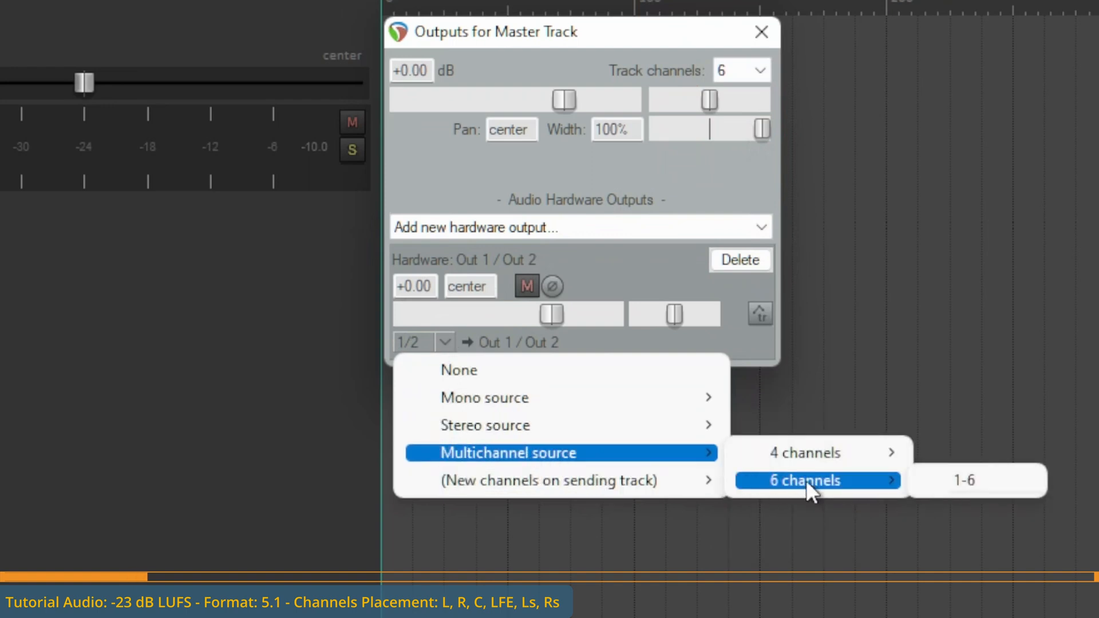
{"action": "left_click", "coordinate": [967, 481]}
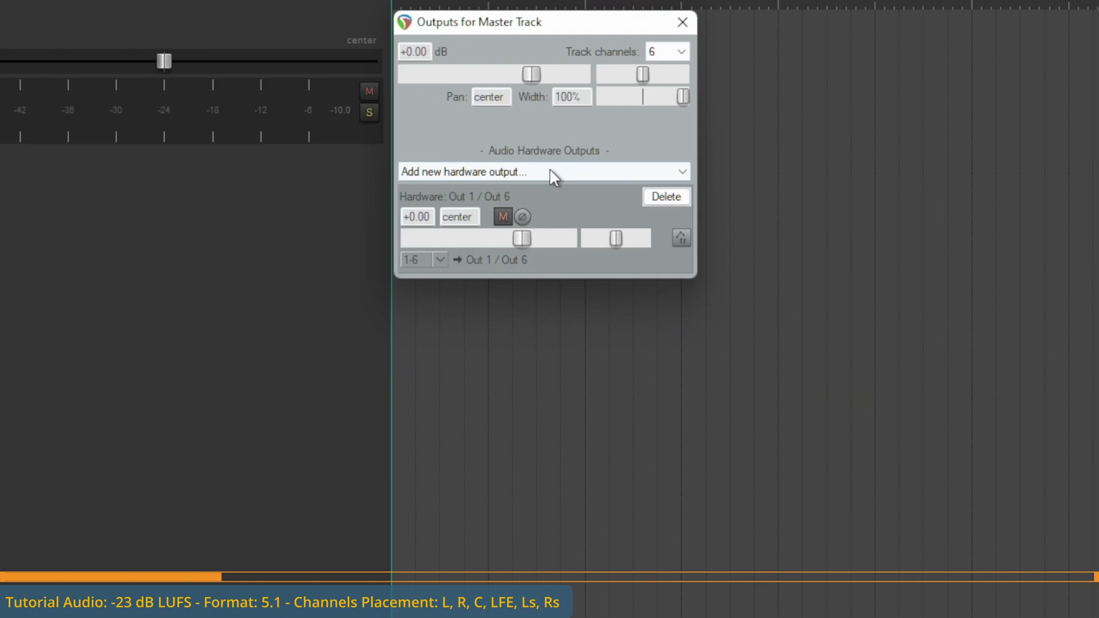
Add ReaRoute 1 and ReaRoute 2 as mono hardware outputs of the master track
{"action": "left_click", "coordinate": [573, 172]}
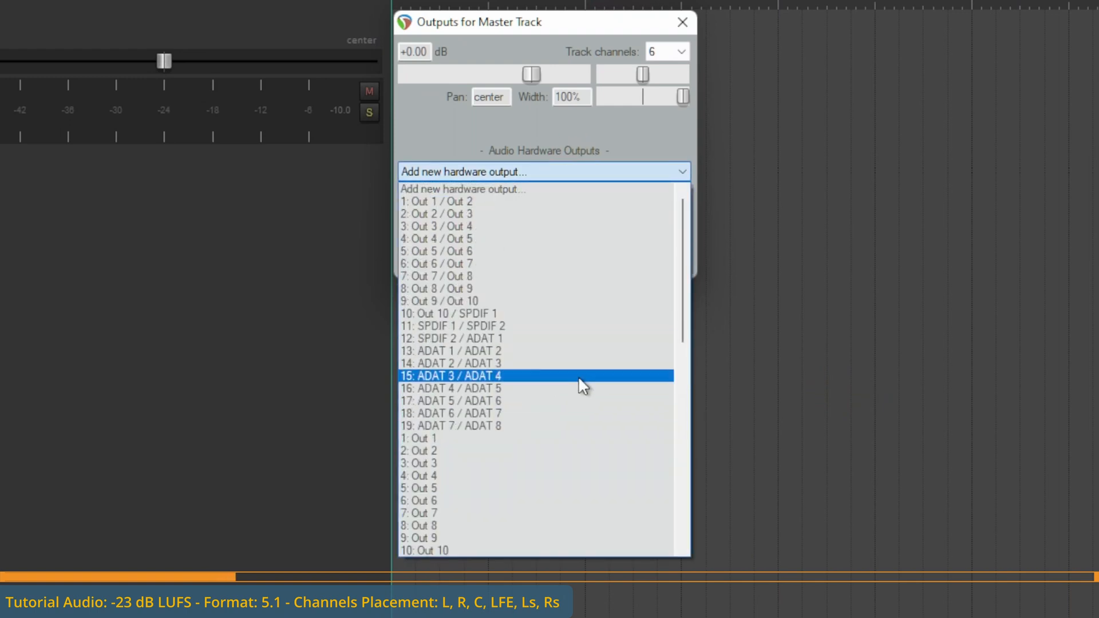
{"action": "scroll", "coordinate": [580, 373], "scroll_direction": "down", "scroll_amount": 14}
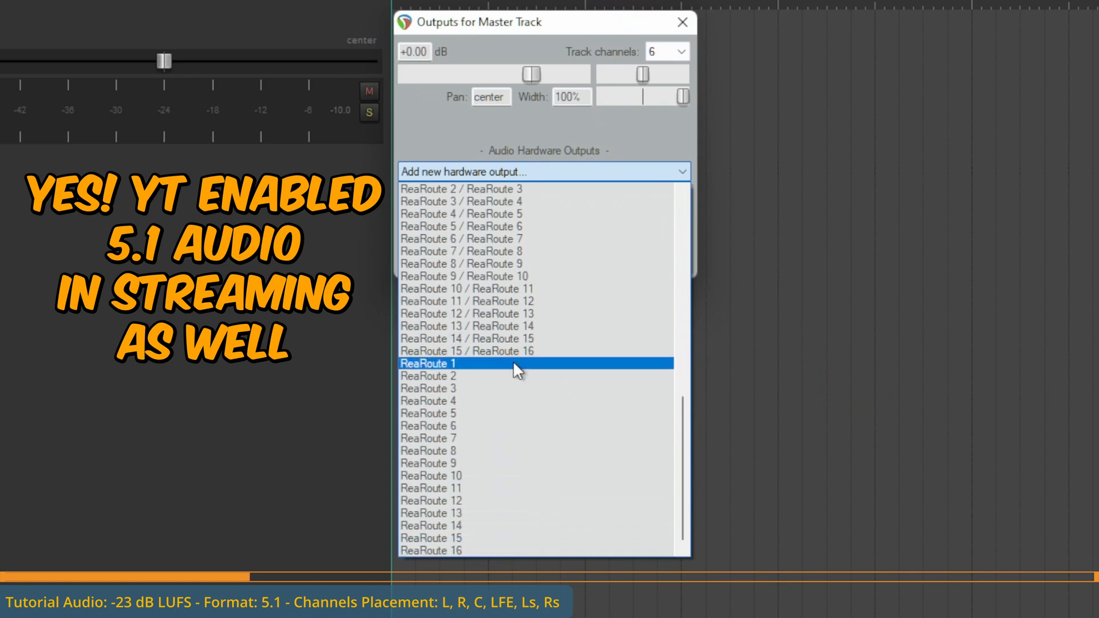
{"action": "left_click", "coordinate": [514, 364]}
{"action": "left_click", "coordinate": [596, 171]}
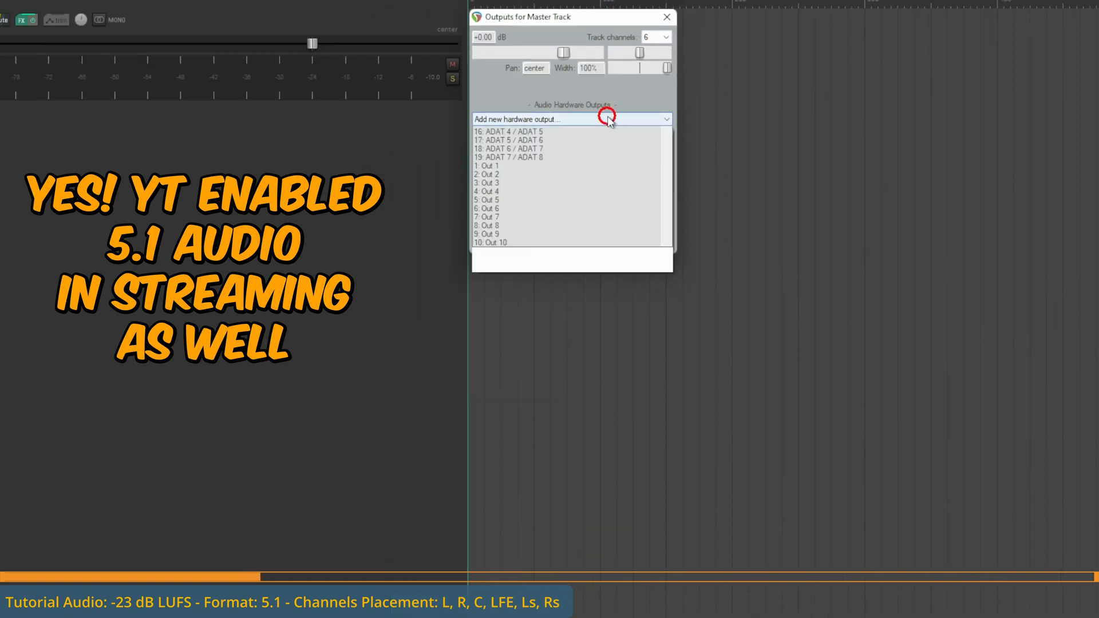
{"action": "scroll", "coordinate": [576, 276], "scroll_direction": "down", "scroll_amount": 10}
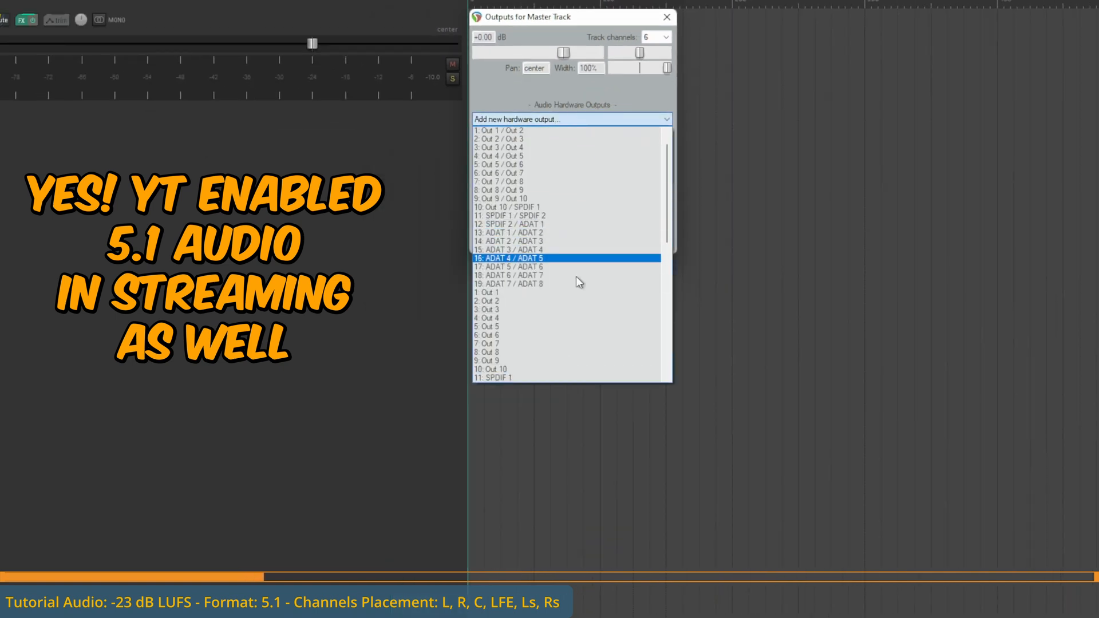
{"action": "scroll", "coordinate": [574, 279], "scroll_direction": "up", "scroll_amount": 1}
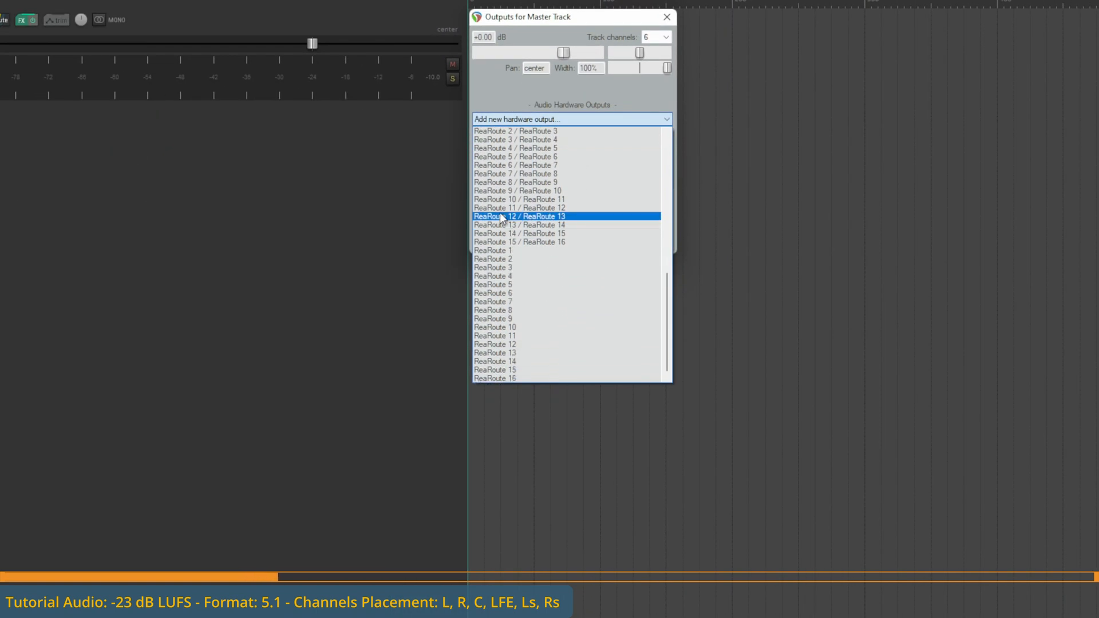
{"action": "left_click", "coordinate": [535, 256]}
Add ReaRoute 3 and ReaRoute 4 as mono hardware outputs of the master track
{"action": "left_click", "coordinate": [586, 119]}
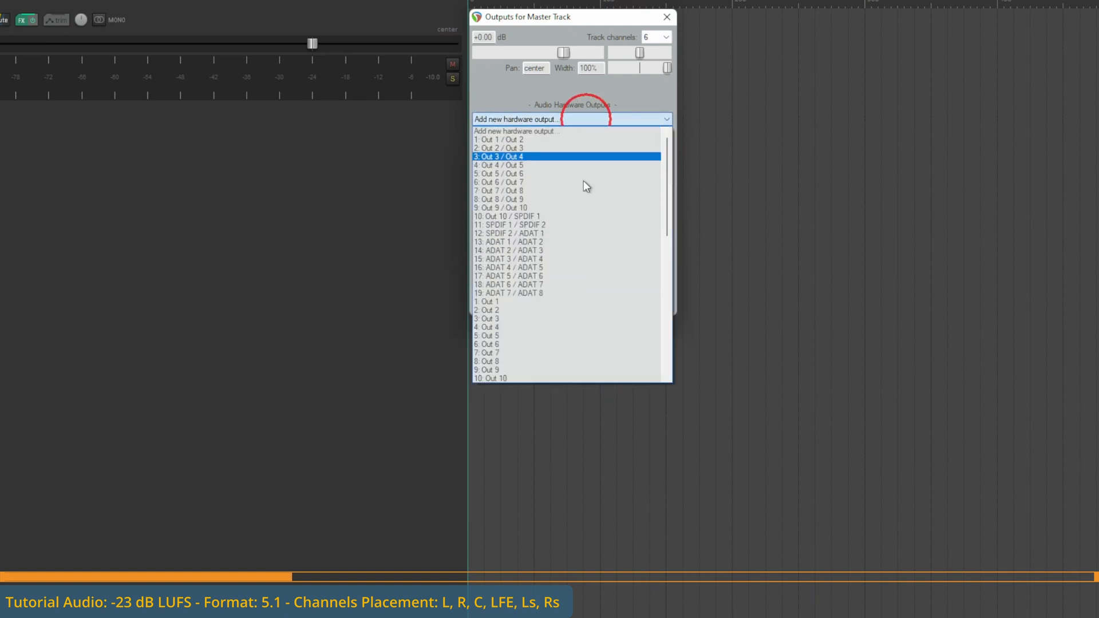
{"action": "scroll", "coordinate": [593, 321], "scroll_direction": "down", "scroll_amount": 15}
{"action": "left_click", "coordinate": [538, 268]}
{"action": "left_click", "coordinate": [591, 119]}
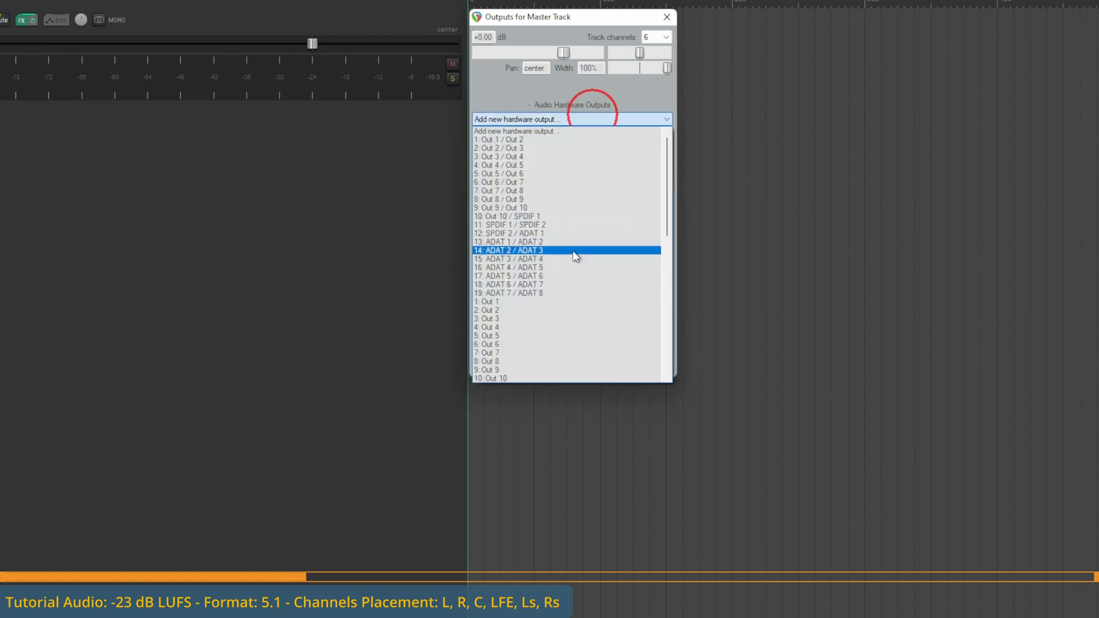
{"action": "scroll", "coordinate": [576, 255], "scroll_direction": "down", "scroll_amount": 15}
{"action": "left_click", "coordinate": [537, 277]}
Add ReaRoute 5 and ReaRoute 6 as mono hardware outputs of the master track and close its output settings
{"action": "left_click", "coordinate": [589, 119]}
{"action": "scroll", "coordinate": [588, 269], "scroll_direction": "down", "scroll_amount": 15}
{"action": "left_click", "coordinate": [549, 285]}
{"action": "left_click", "coordinate": [573, 119]}
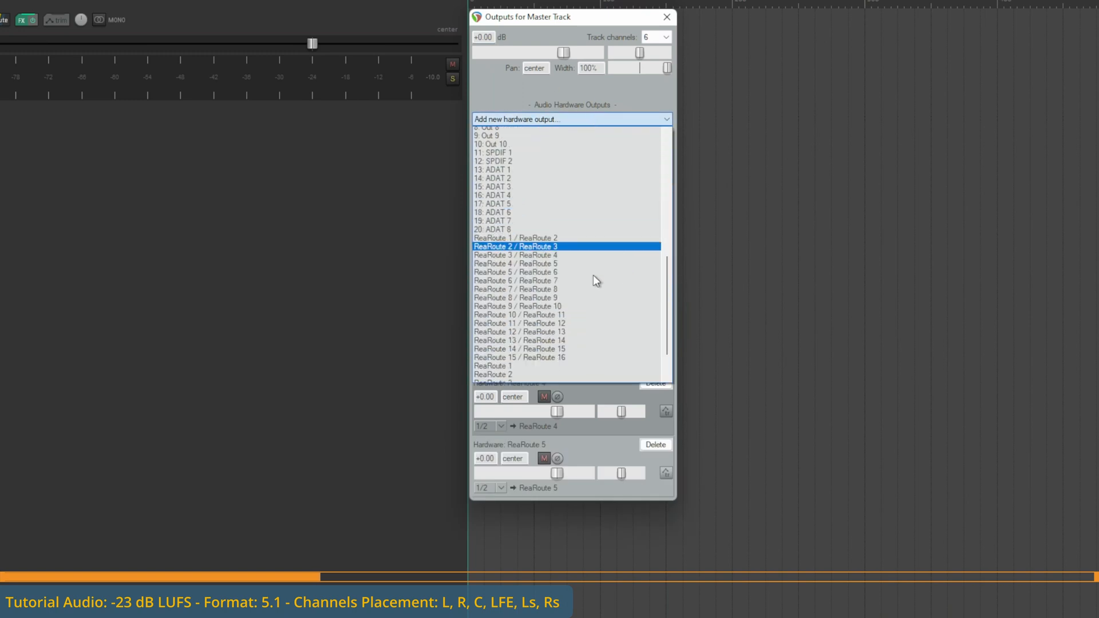
{"action": "left_click", "coordinate": [589, 277]}
{"action": "left_click", "coordinate": [667, 17]}
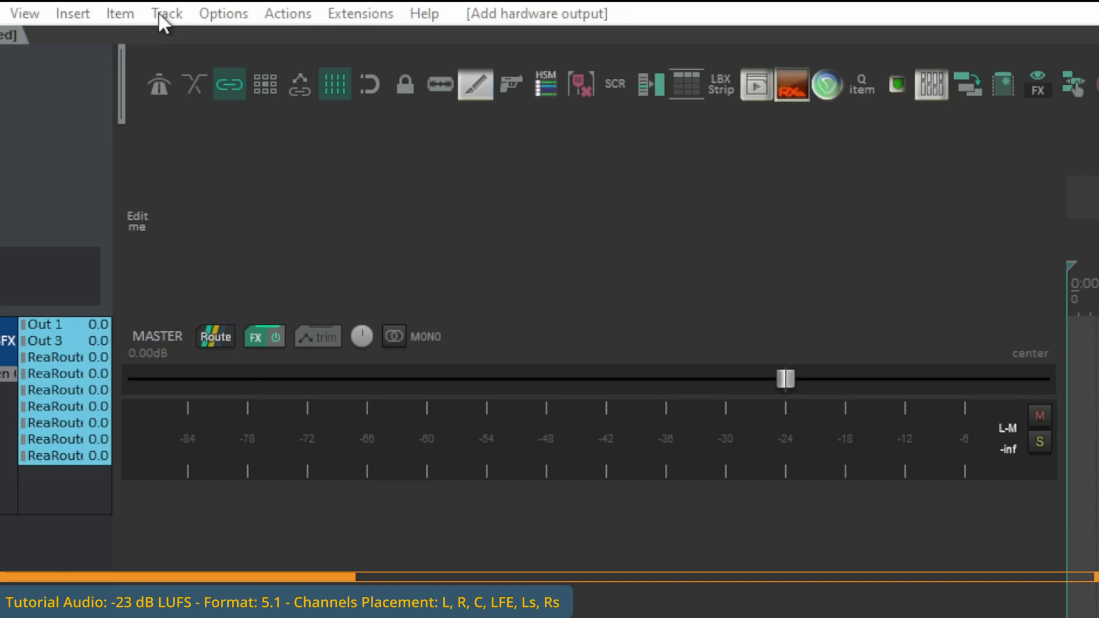
Insert a new track and set its routing to 6 track channels
{"action": "left_click", "coordinate": [158, 12]}
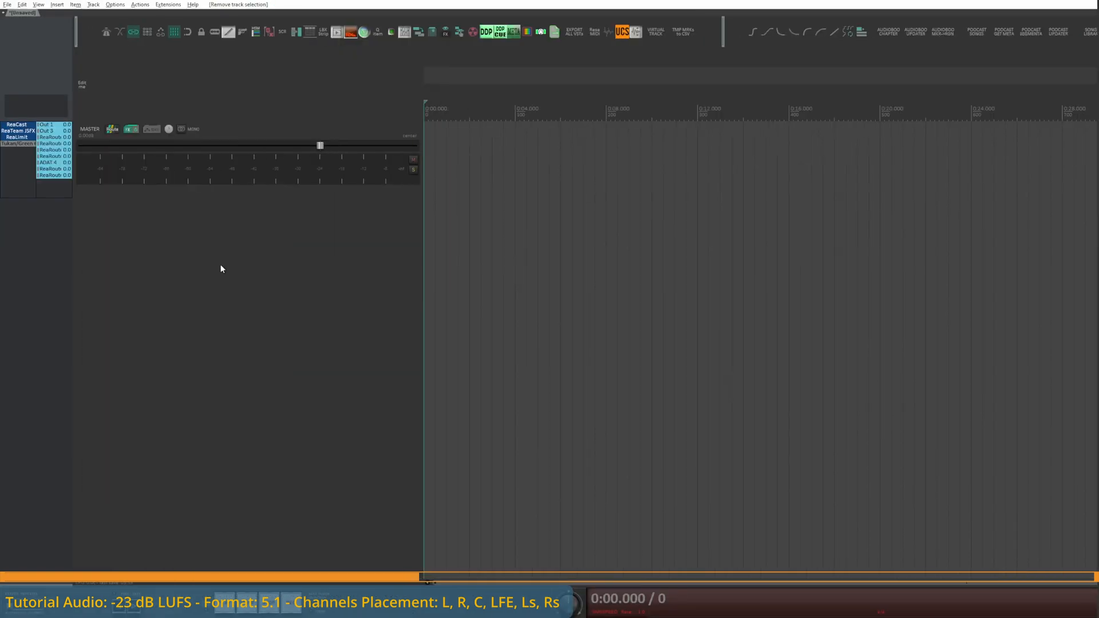
{"action": "key", "text": "ctrl+t"}
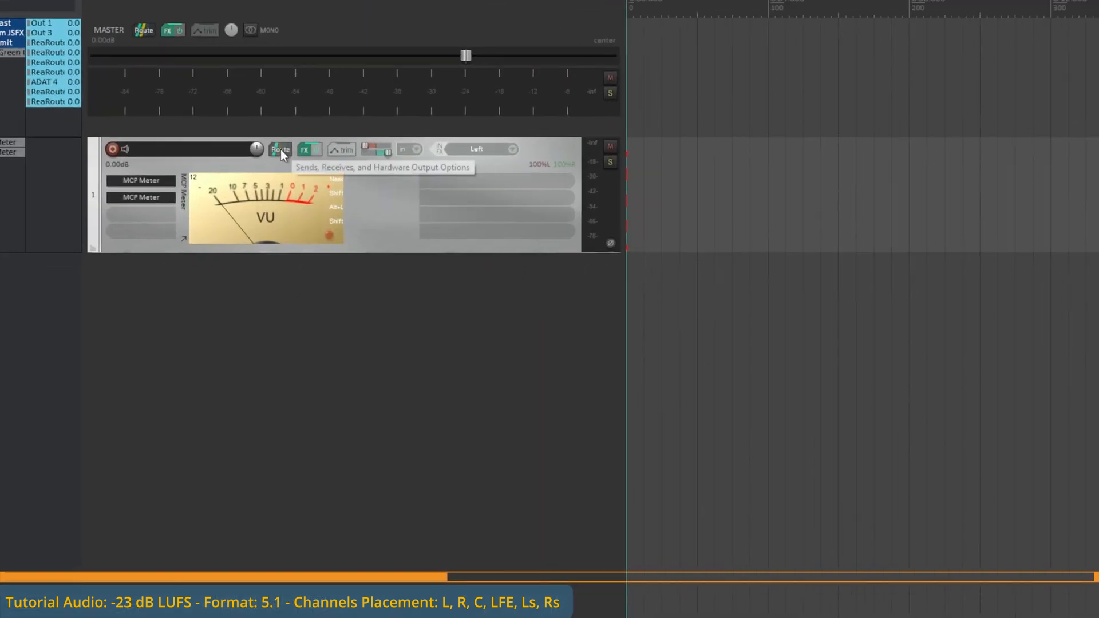
{"action": "left_click", "coordinate": [296, 138]}
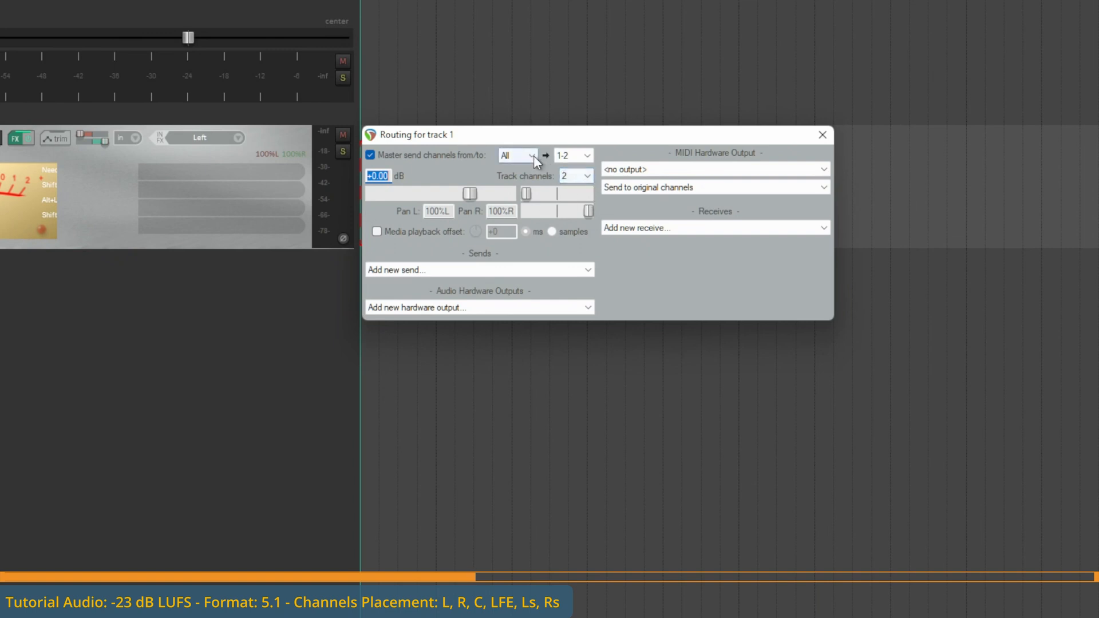
{"action": "left_click", "coordinate": [530, 153]}
{"action": "left_click", "coordinate": [537, 152]}
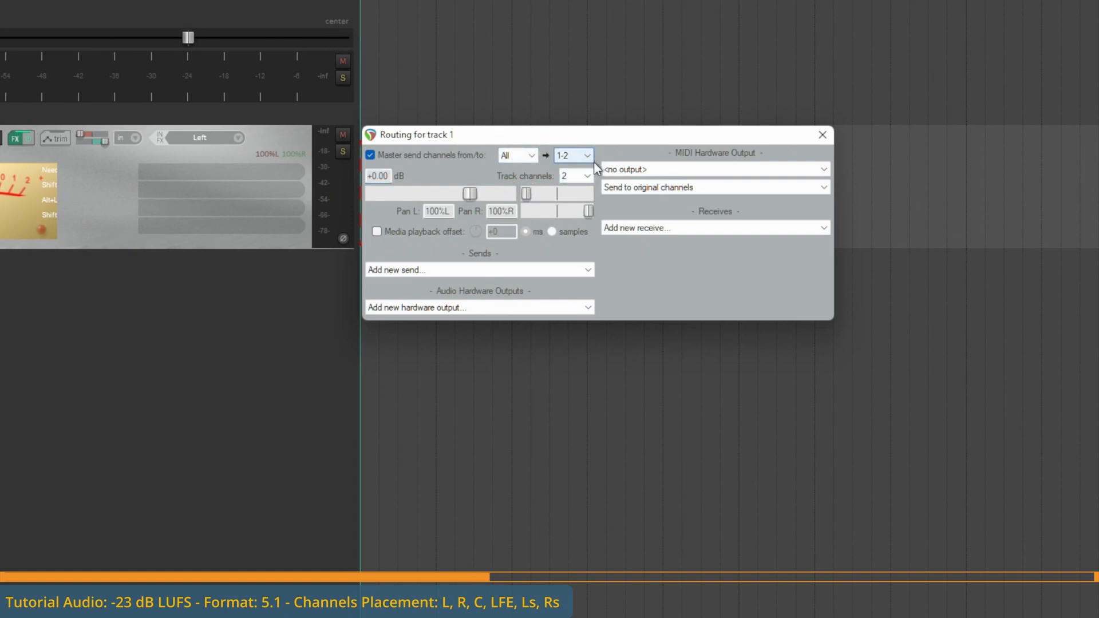
{"action": "left_click", "coordinate": [591, 177]}
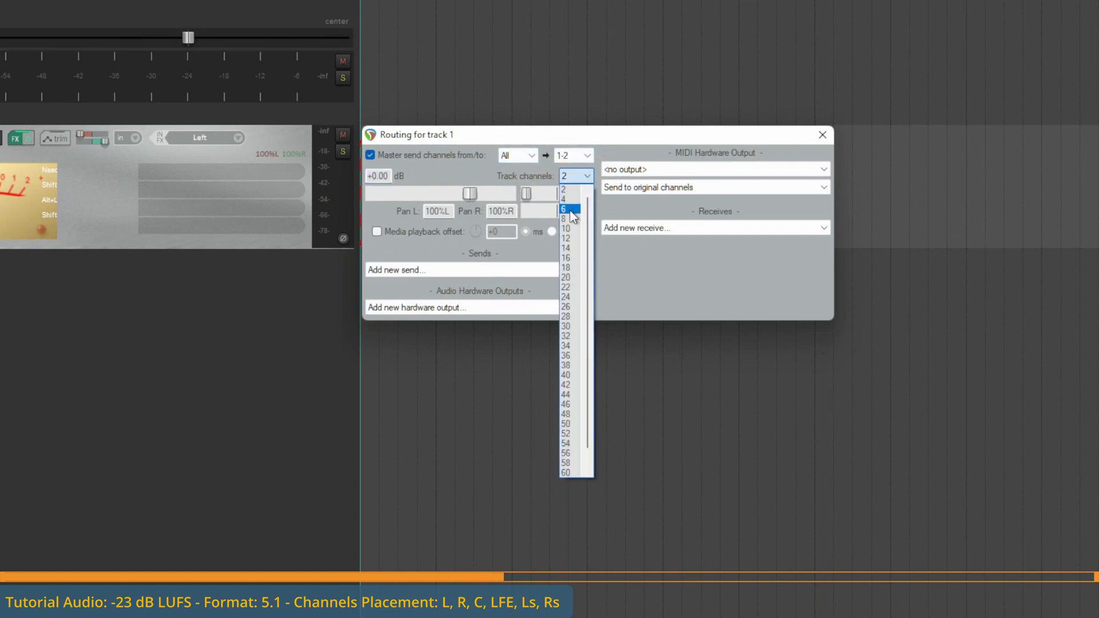
{"action": "left_click", "coordinate": [571, 209]}
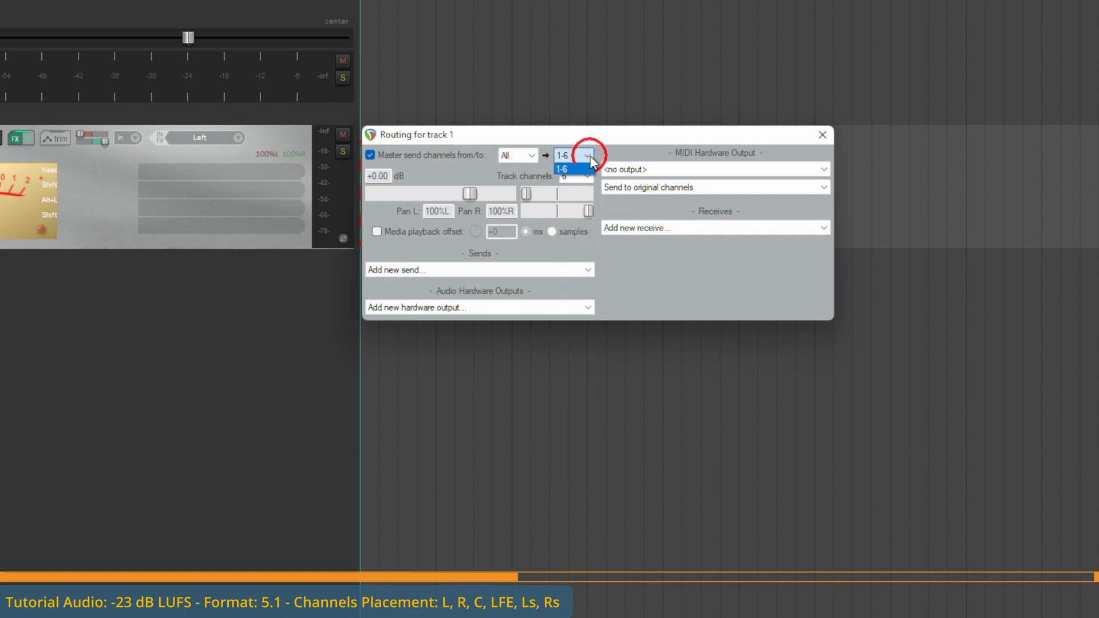
{"action": "left_click", "coordinate": [823, 135]}
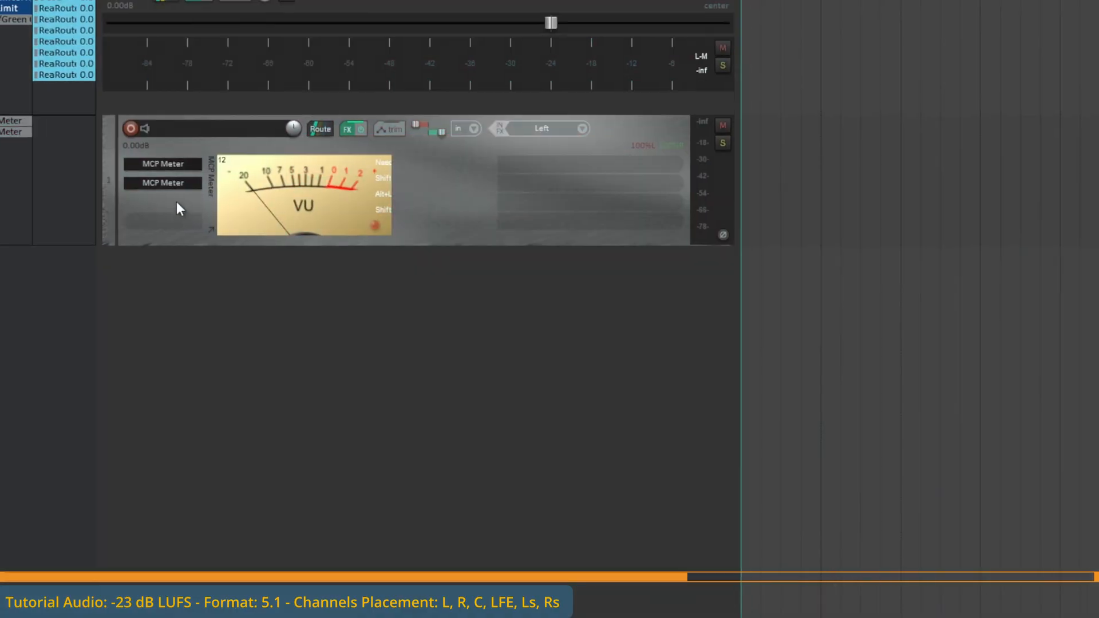
Add the ReaSurroundPan plugin to track 1 and move its window clear of the track controls
{"action": "double_click", "coordinate": [176, 203]}
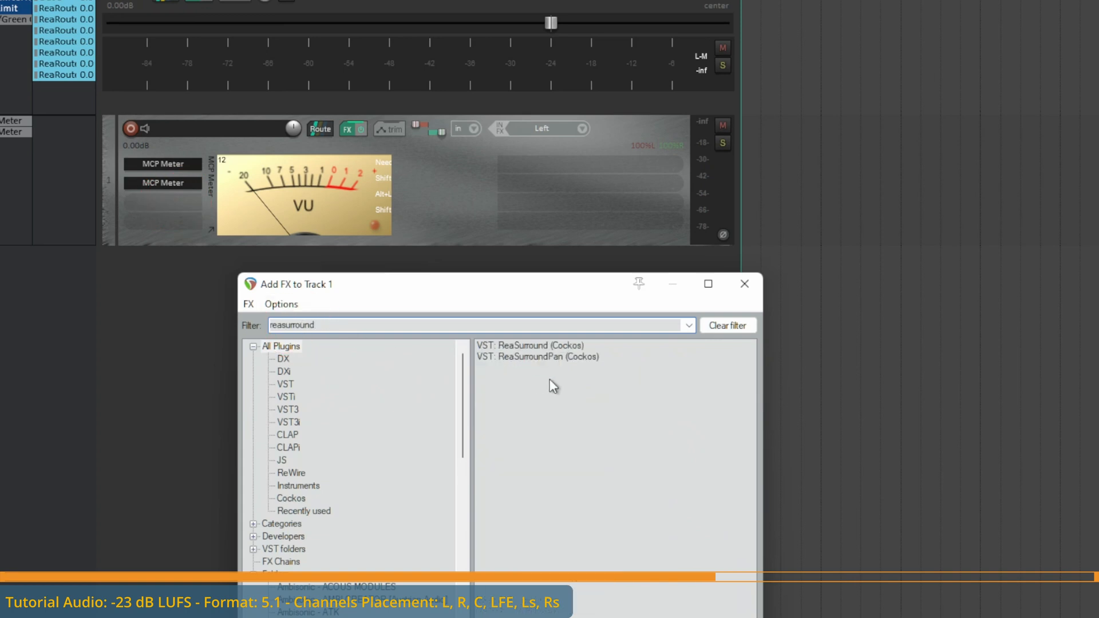
{"action": "double_click", "coordinate": [591, 357]}
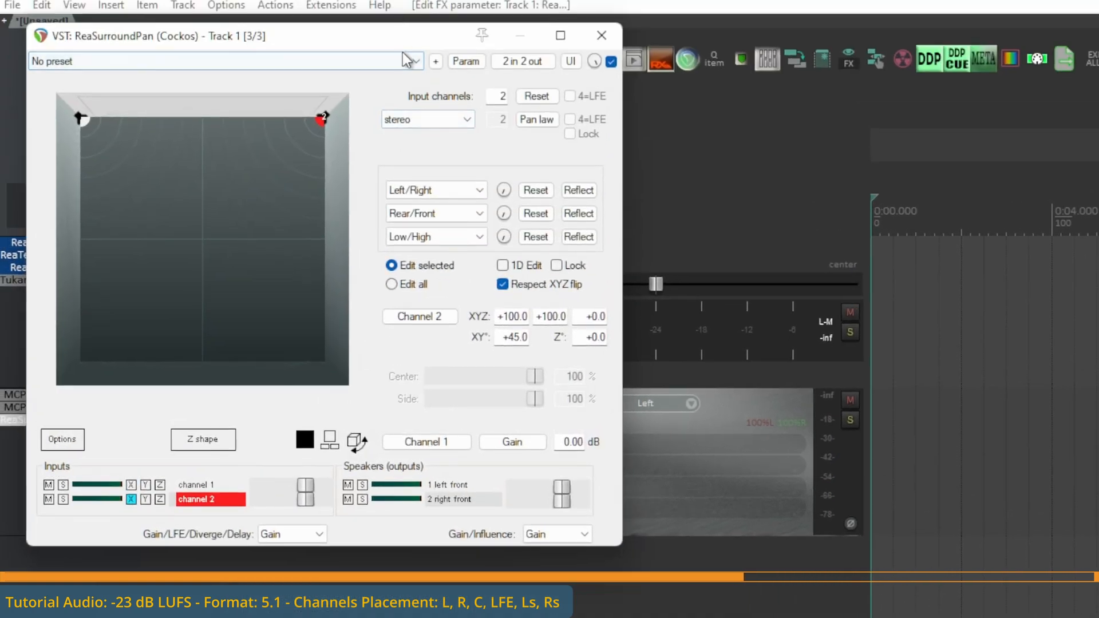
{"action": "left_click_drag", "start_coordinate": [410, 31], "coordinate": [590, 425]}
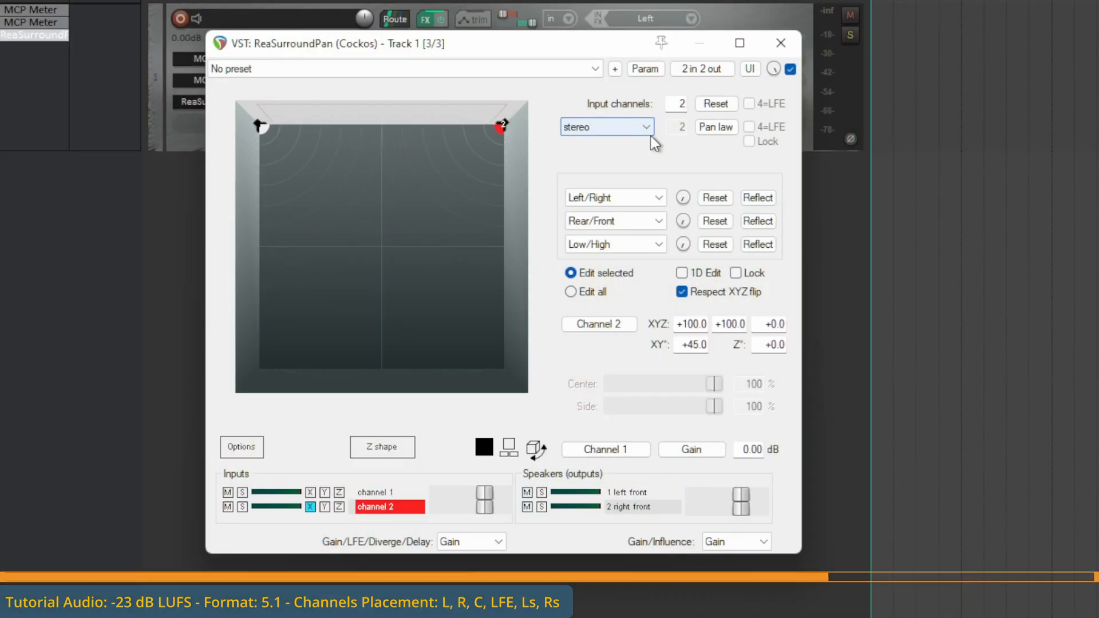
Set ReaSurroundPan to 1 input channel and its speaker layout to 5.1 surround
{"action": "left_click", "coordinate": [647, 130]}
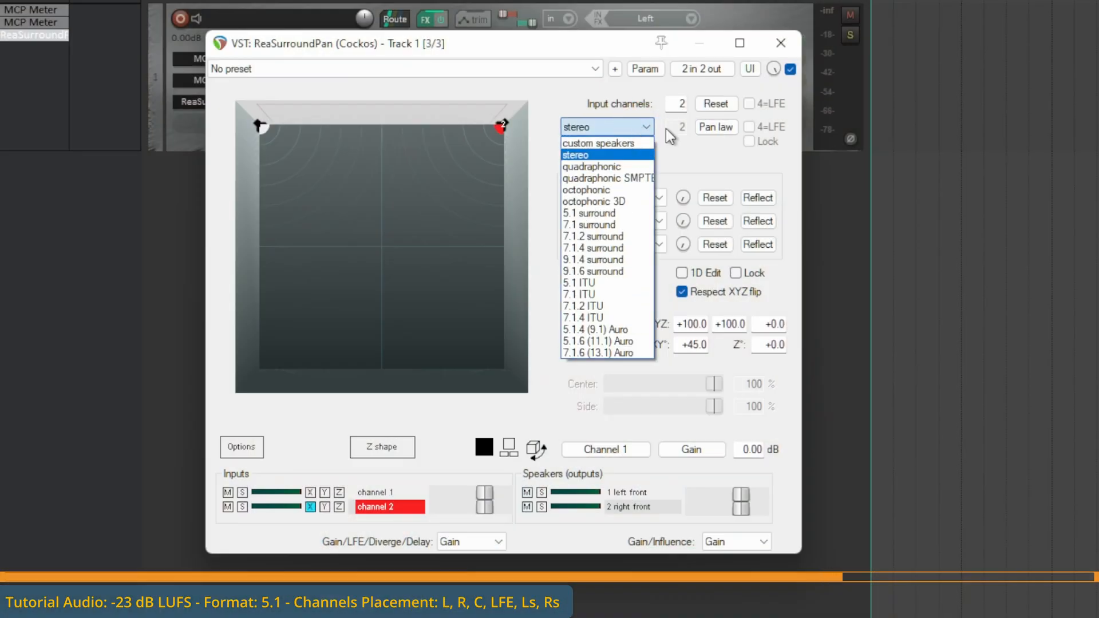
{"action": "left_click", "coordinate": [674, 105]}
{"action": "double_click", "coordinate": [679, 103]}
{"action": "type", "text": "1"}
{"action": "key", "text": "Return"}
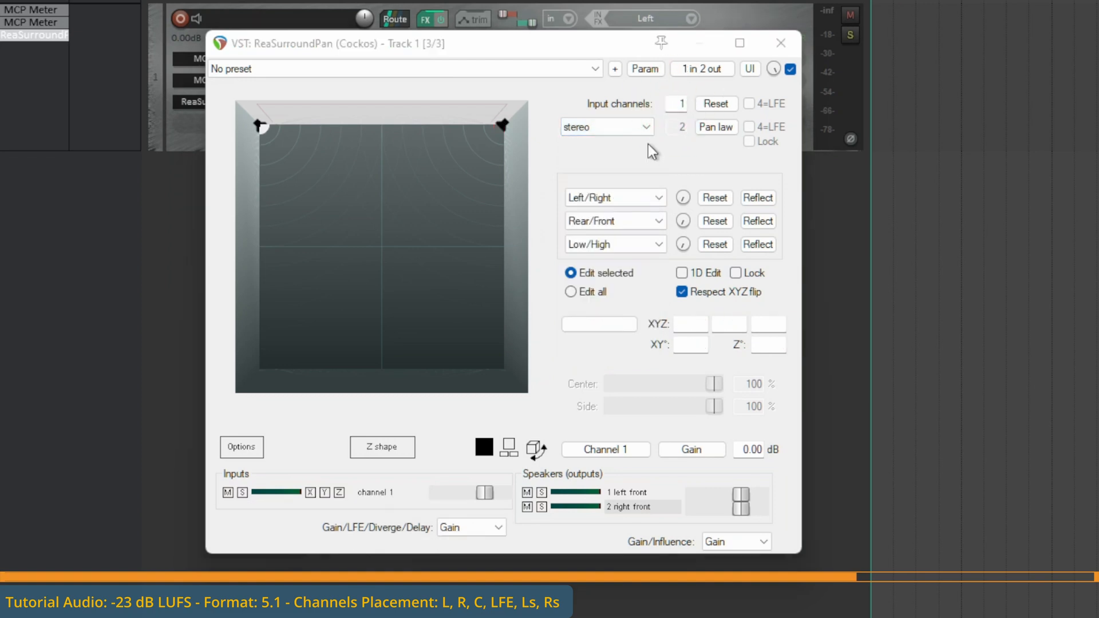
{"action": "left_click", "coordinate": [647, 129]}
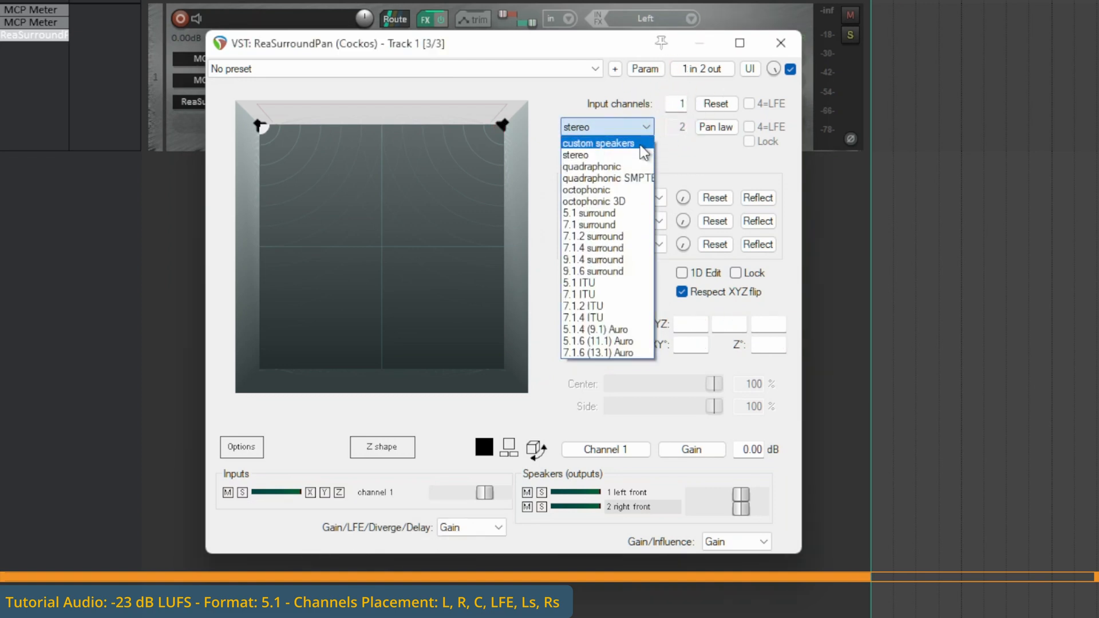
{"action": "left_click", "coordinate": [616, 213]}
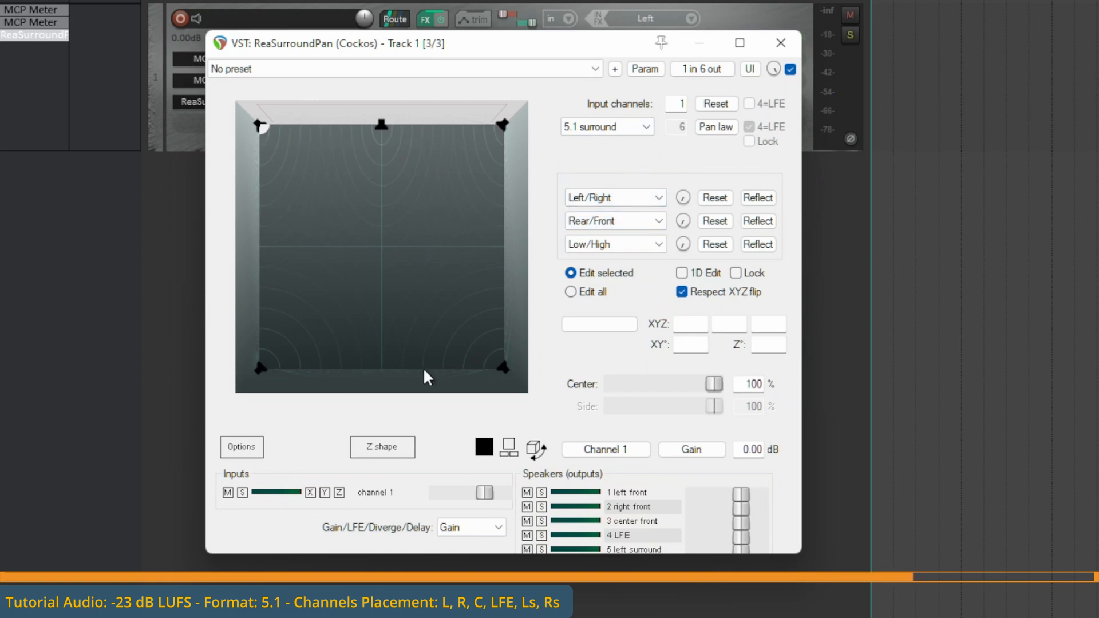
Preview the panner's alternative room views and enable automatic updating of inputs when sending track names/colors change
{"action": "left_click", "coordinate": [509, 444]}
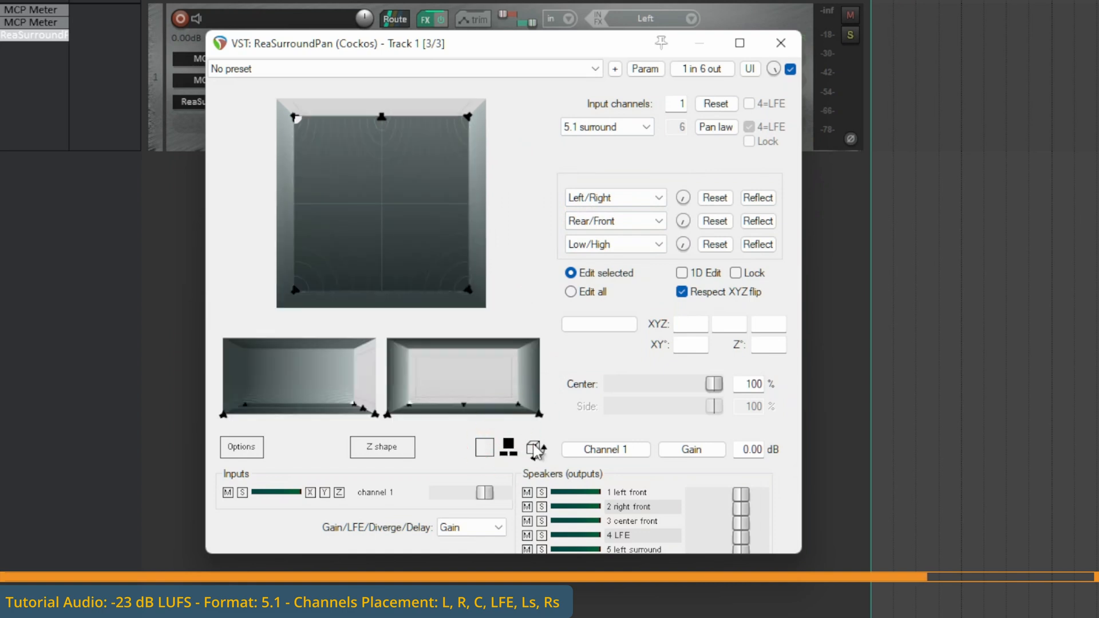
{"action": "left_click", "coordinate": [537, 450]}
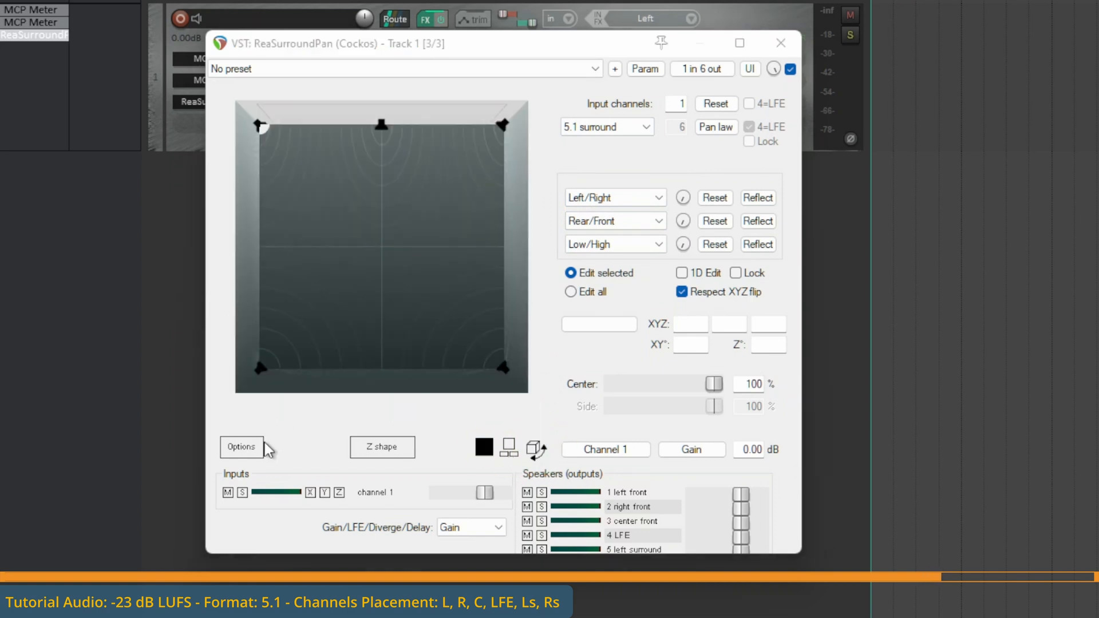
{"action": "left_click", "coordinate": [241, 455]}
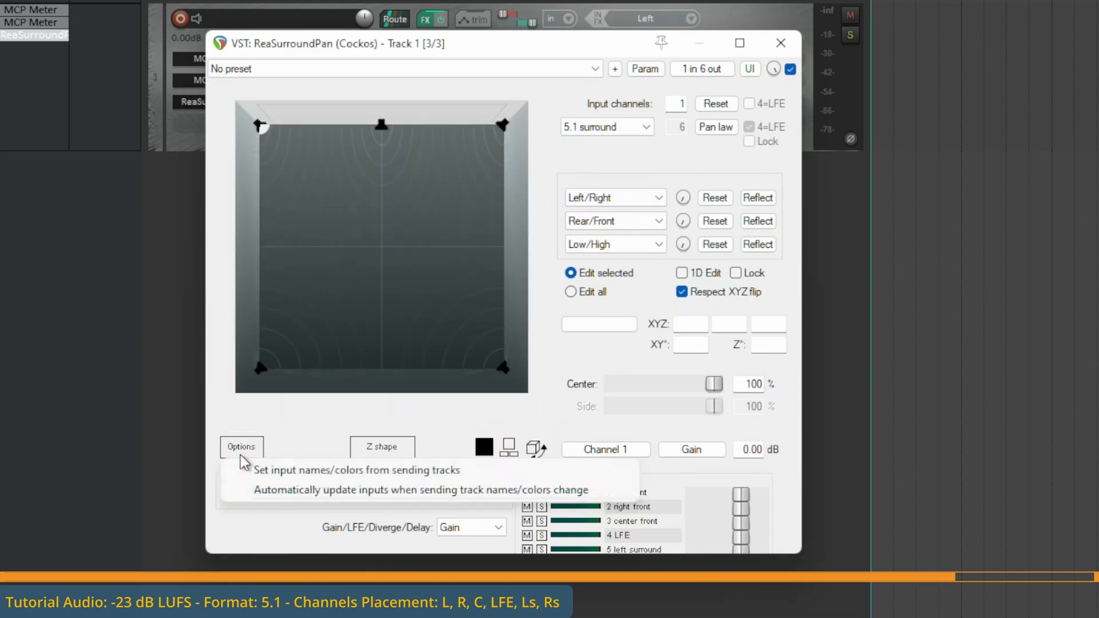
{"action": "left_click", "coordinate": [263, 492]}
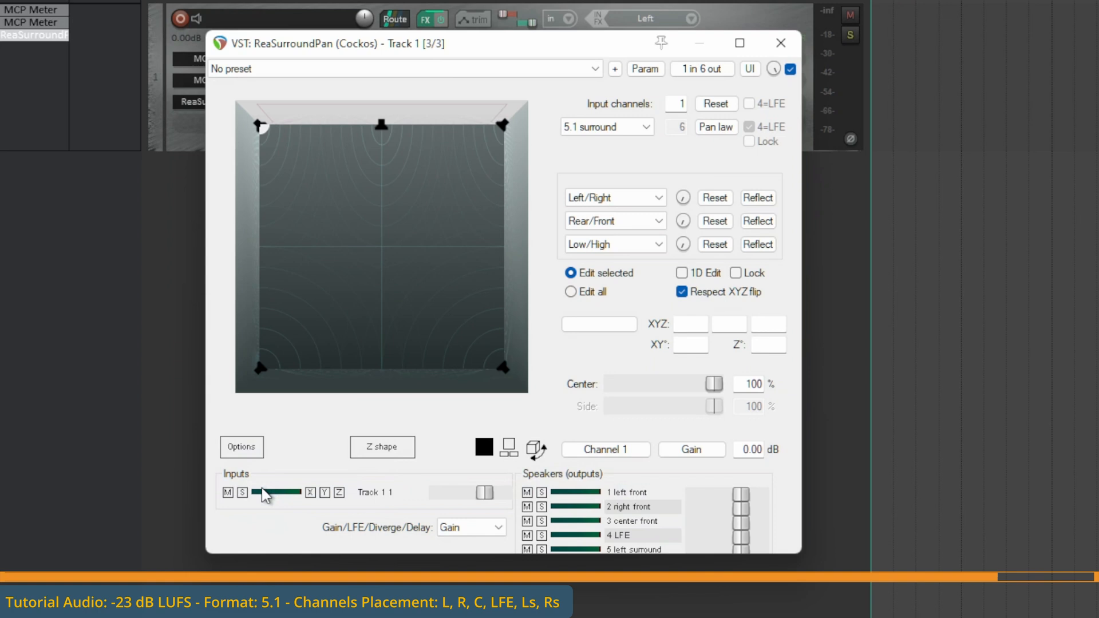
Name track 1 TEST
{"action": "double_click", "coordinate": [258, 18]}
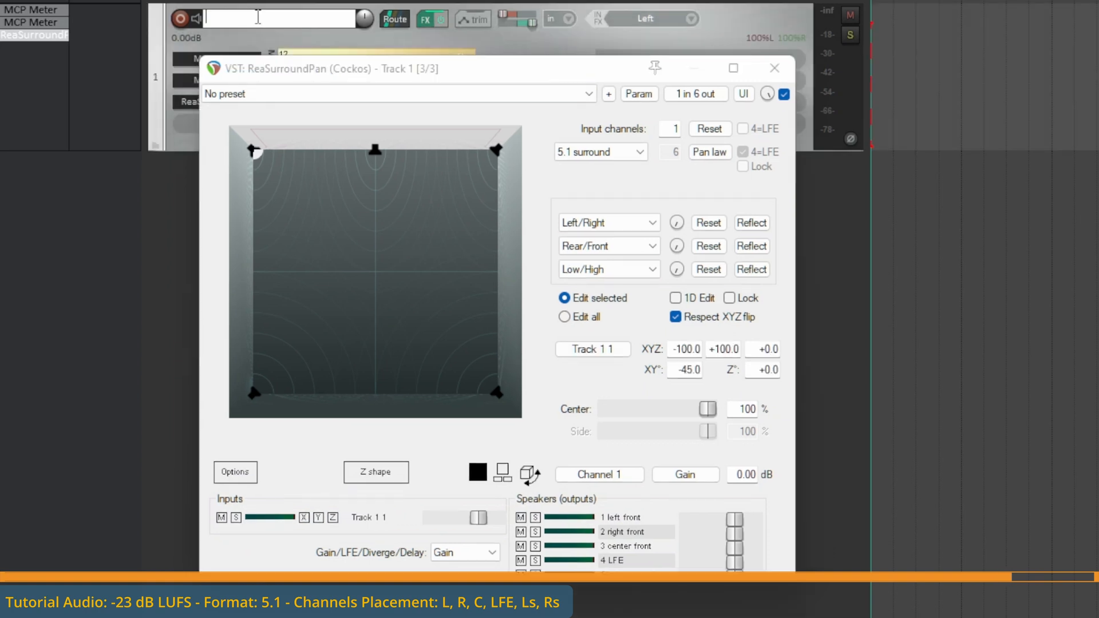
{"action": "type", "text": "TEST"}
{"action": "key", "text": "Return"}
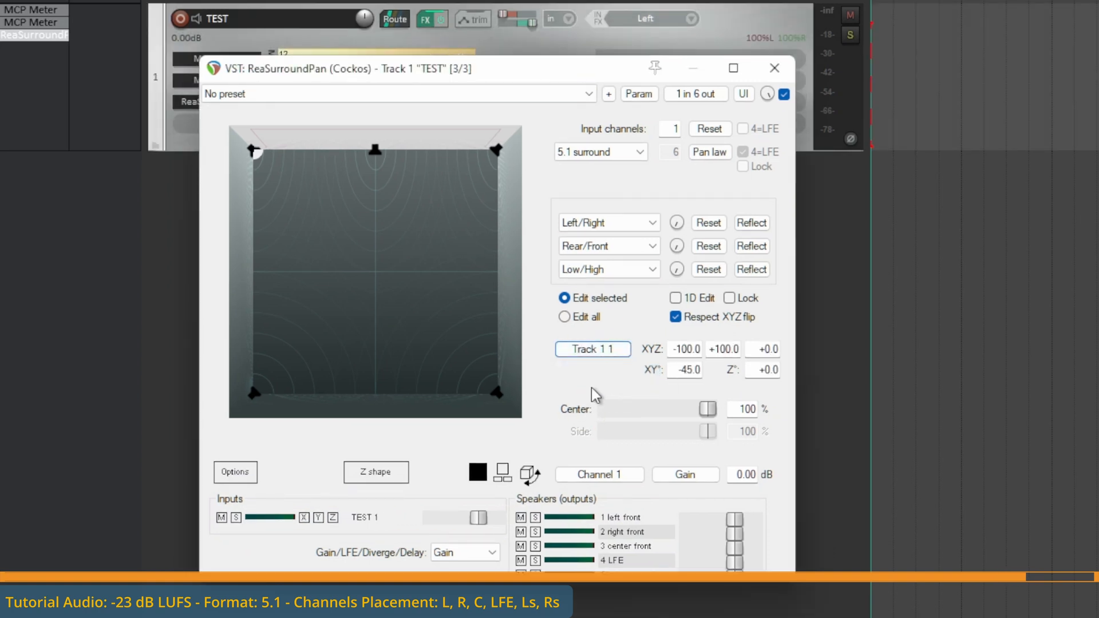
Move the TEST 1 source to about X -11.7, Y +24.2, and adjust its position in the multi-view layout
{"action": "left_click_drag", "start_coordinate": [253, 156], "coordinate": [367, 247]}
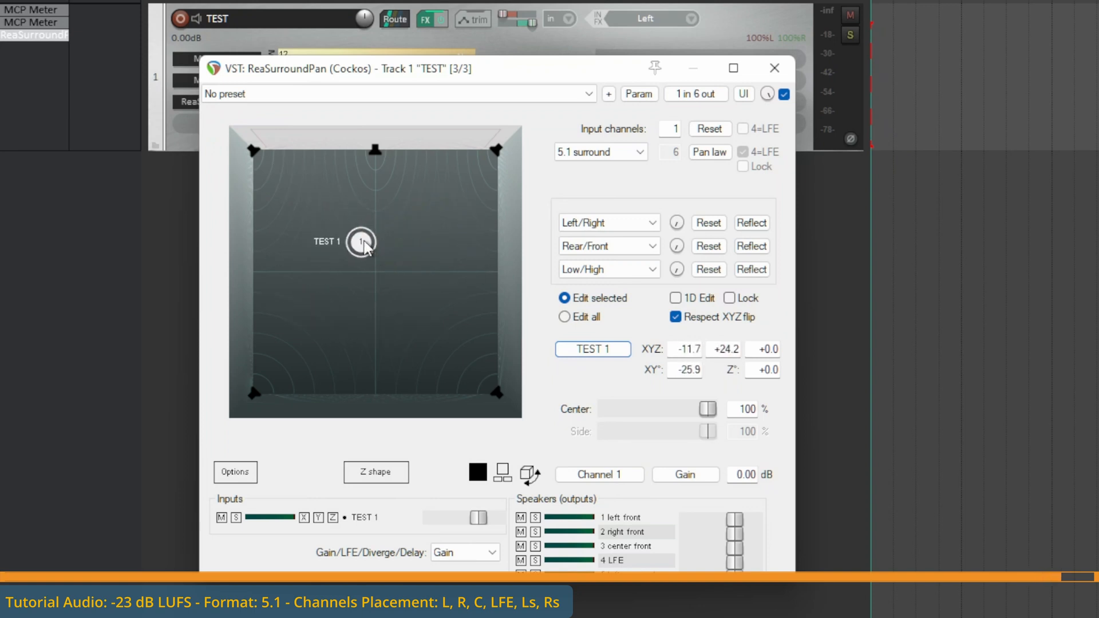
{"action": "left_click", "coordinate": [503, 473]}
{"action": "mouse_move", "coordinate": [453, 435]}
{"action": "left_mouse_down"}
{"action": "mouse_move", "coordinate": [471, 406]}
{"action": "mouse_move", "coordinate": [492, 411]}
{"action": "mouse_move", "coordinate": [463, 422]}
{"action": "left_mouse_up"}
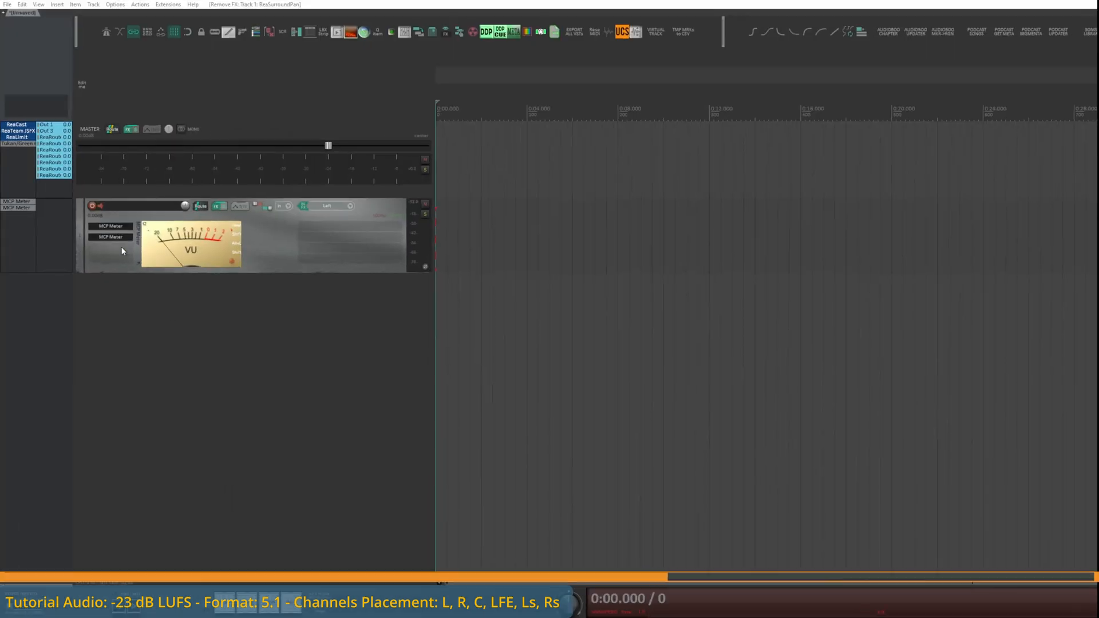
Add ReaSurroundPan to track 1 with 1 input channel and the 5.1 surround speaker layout
{"action": "left_click", "coordinate": [122, 248]}
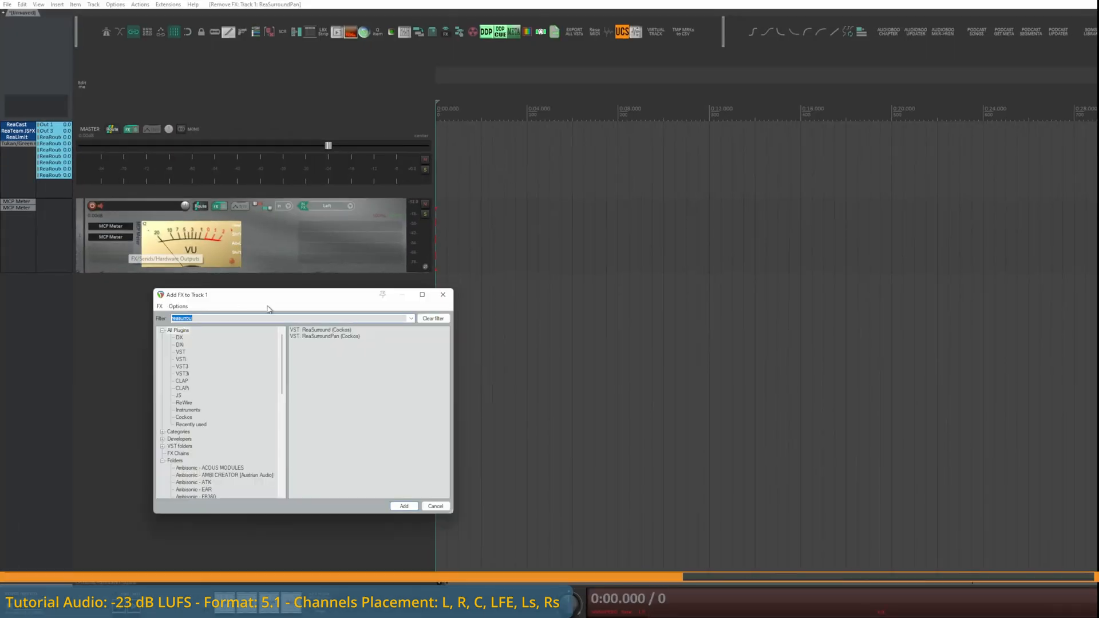
{"action": "double_click", "coordinate": [312, 338]}
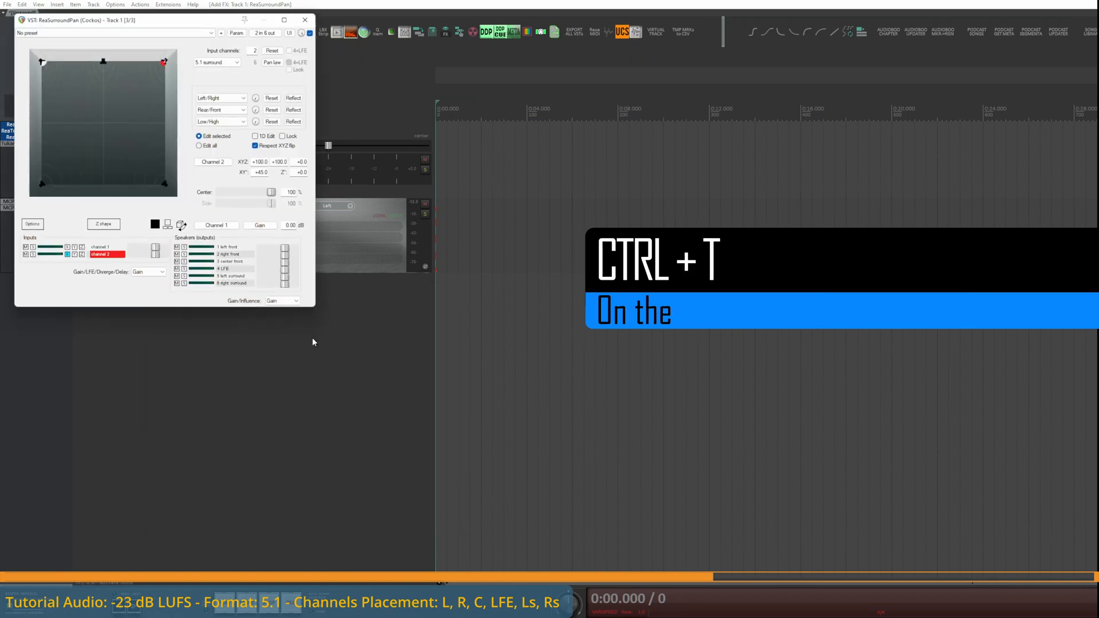
{"action": "double_click", "coordinate": [252, 53]}
{"action": "type", "text": "1"}
{"action": "left_click", "coordinate": [236, 64]}
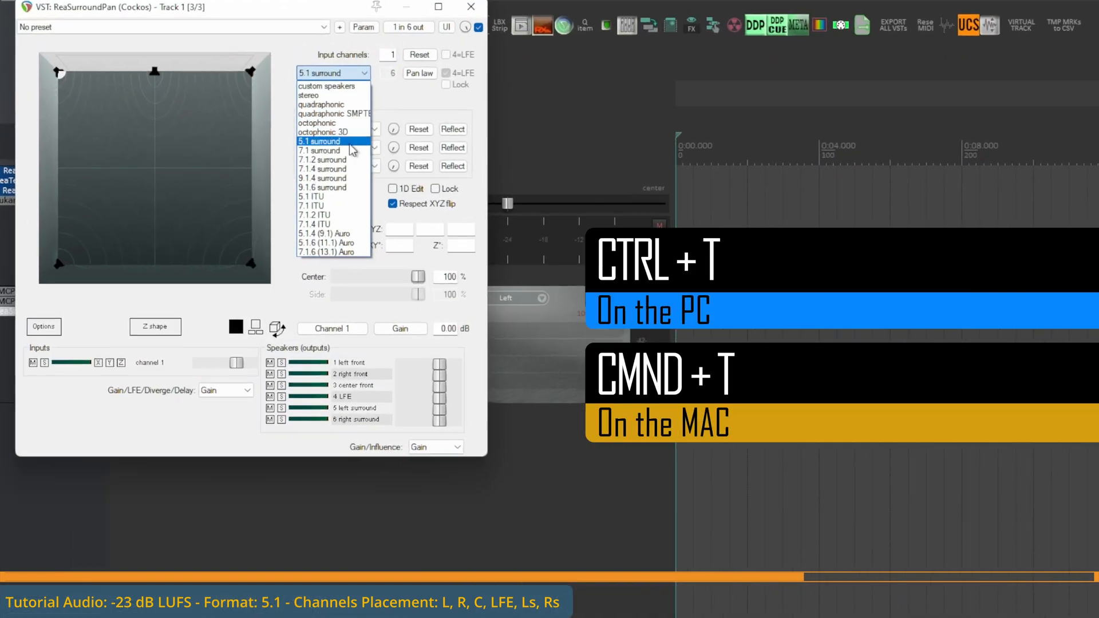
{"action": "left_click", "coordinate": [351, 143]}
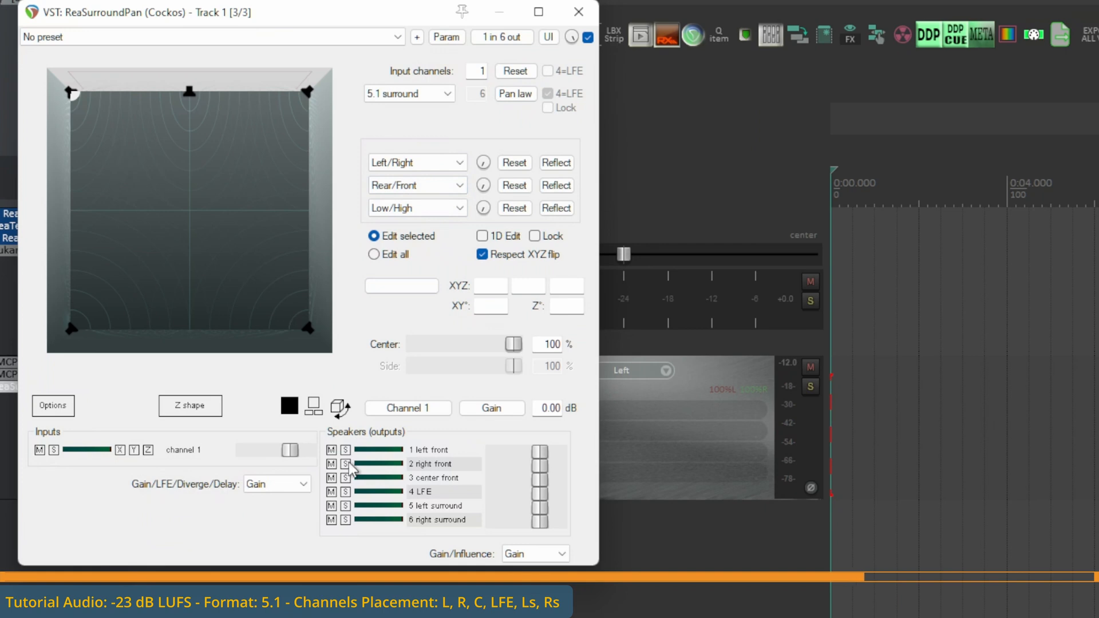
Switch the input's Gain/LFE/Diverge/Delay control to LFE and mute every speaker output except 4 LFE
{"action": "left_click", "coordinate": [289, 483]}
{"action": "left_click", "coordinate": [275, 496]}
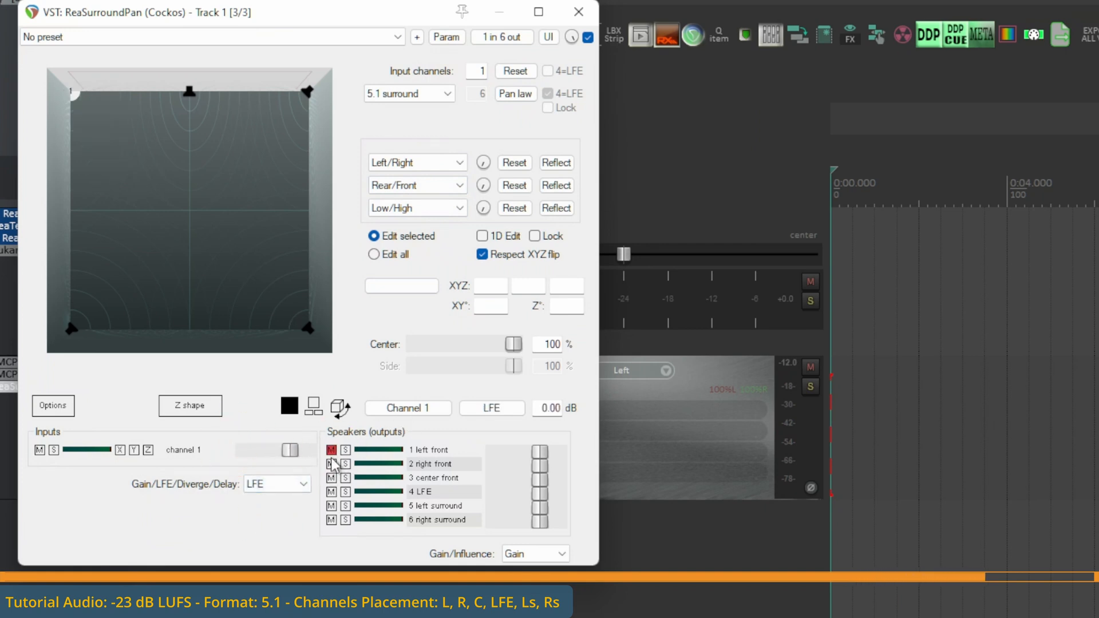
{"action": "left_click", "coordinate": [331, 478]}
{"action": "left_click", "coordinate": [331, 506]}
{"action": "left_click", "coordinate": [331, 519]}
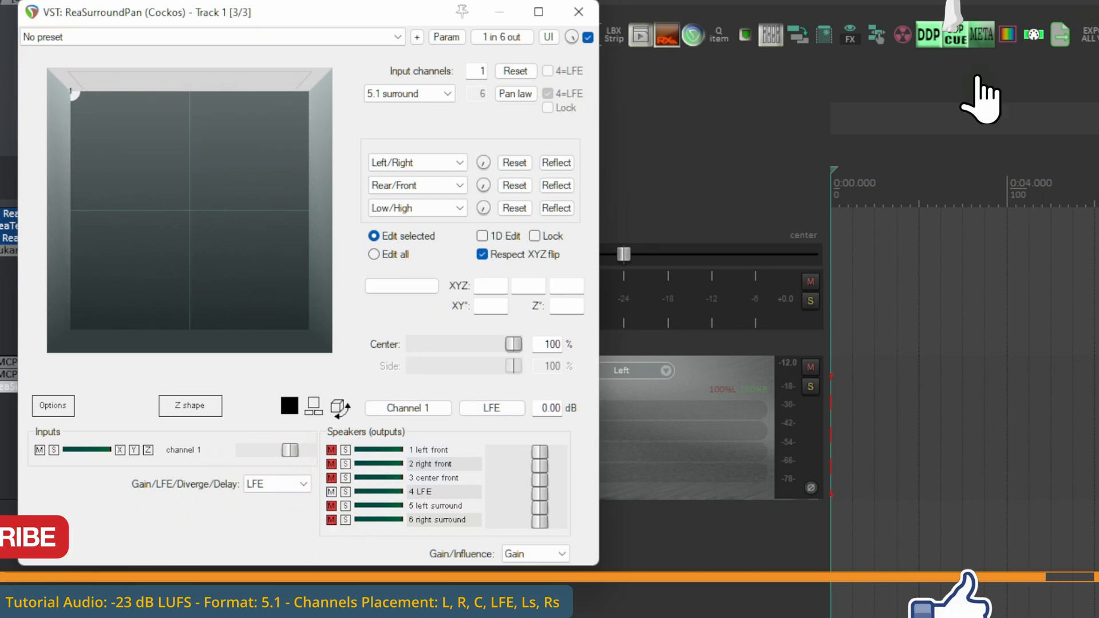
Move the channel 1 source to the middle of the room, at about X +2.2, Y -0.7
{"action": "left_click_drag", "start_coordinate": [126, 142], "coordinate": [189, 211]}
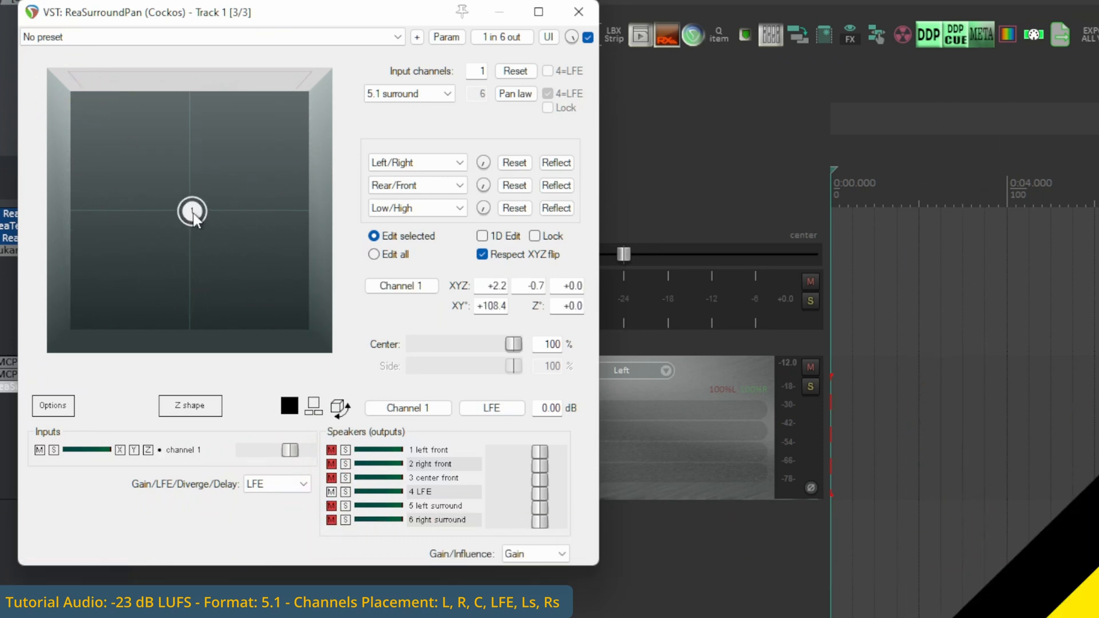